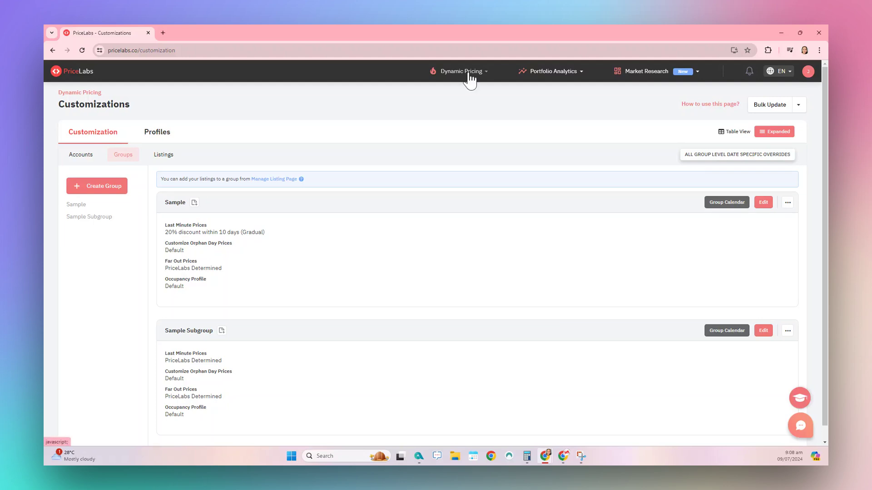
Create a new customization group named 'Test group' on the Groups tab
click(470, 76)
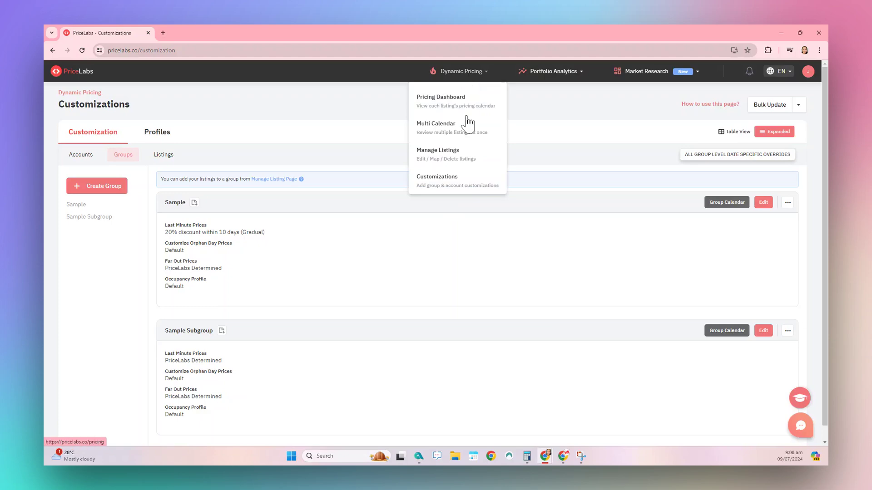
click(448, 184)
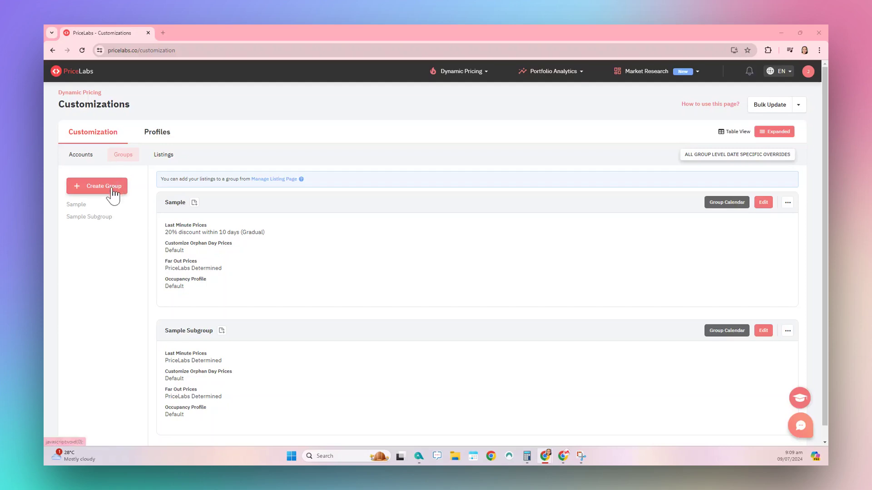
click(111, 186)
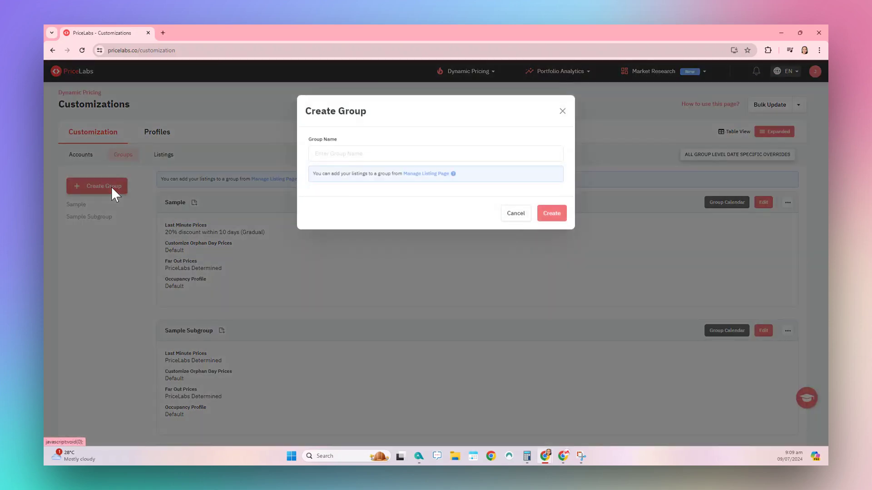
click(402, 156)
text(Test group)
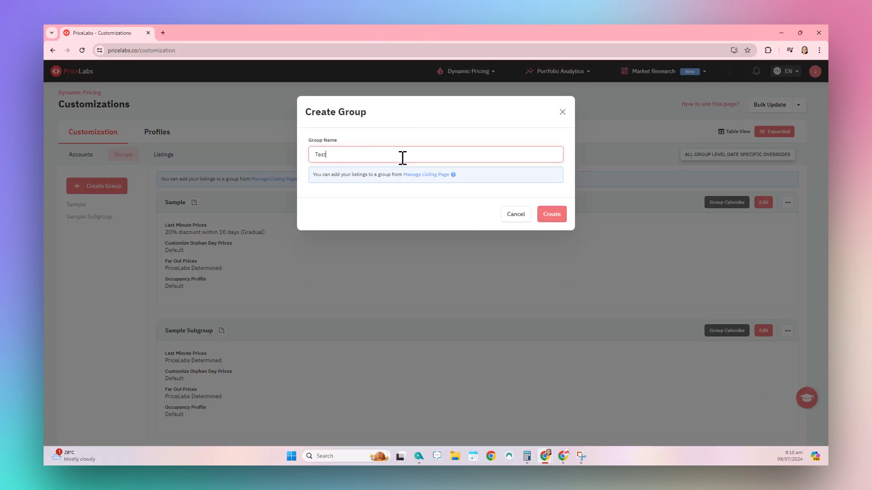
click(546, 215)
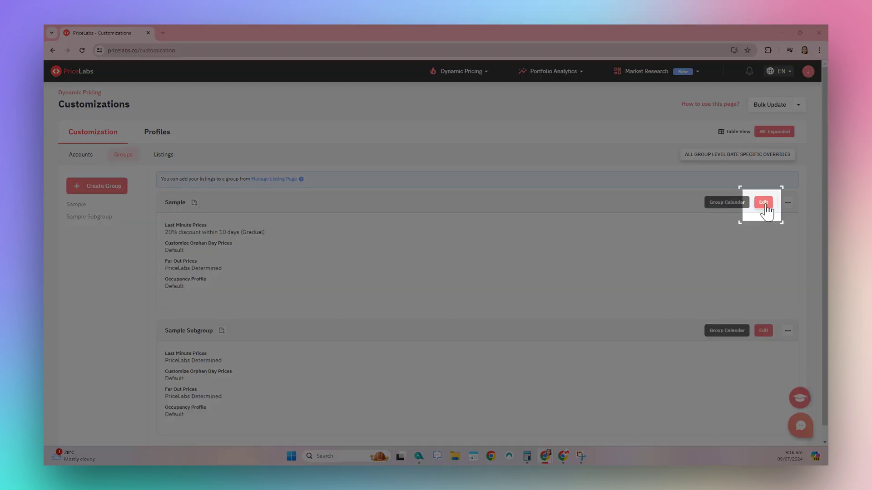
Open the Sample group's settings and go through Smart Presets, General, Seasonal & Minimum Prices and Advanced Customizations
click(764, 203)
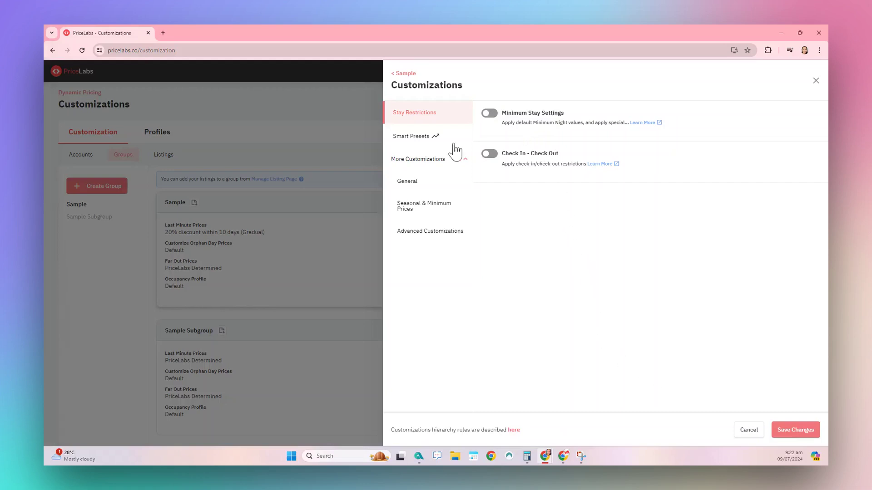
click(421, 145)
click(412, 183)
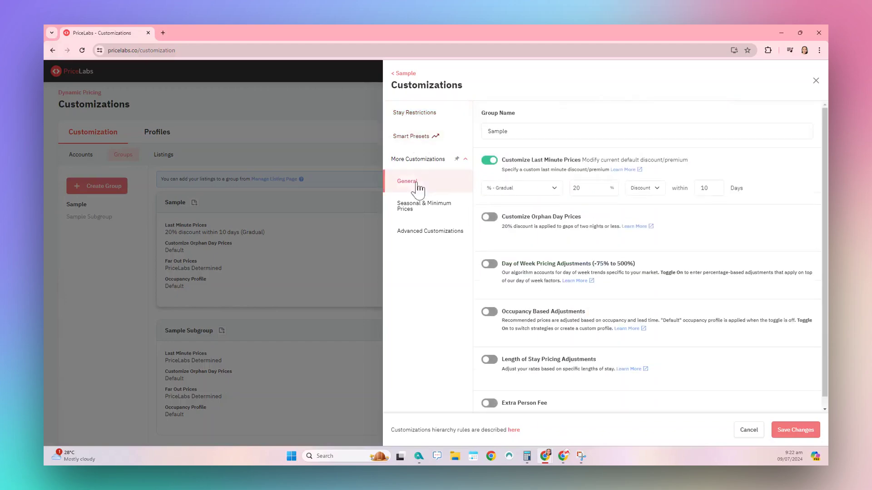
click(540, 130)
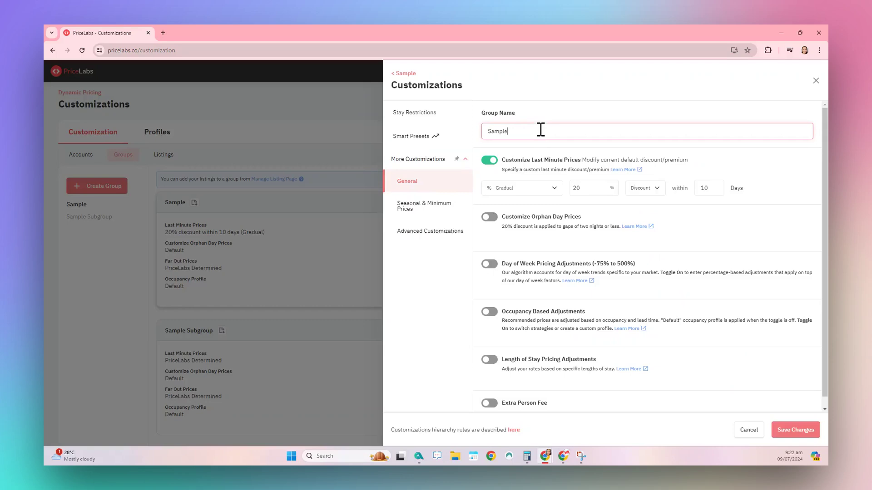
click(437, 216)
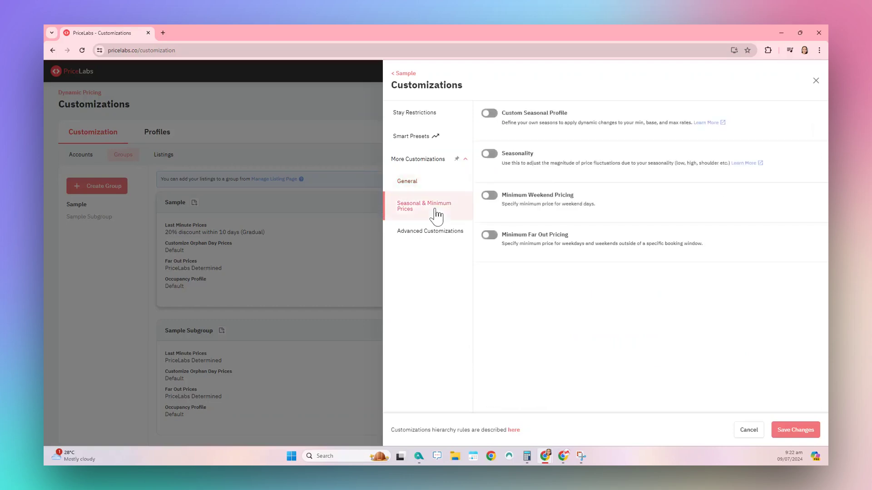
click(436, 241)
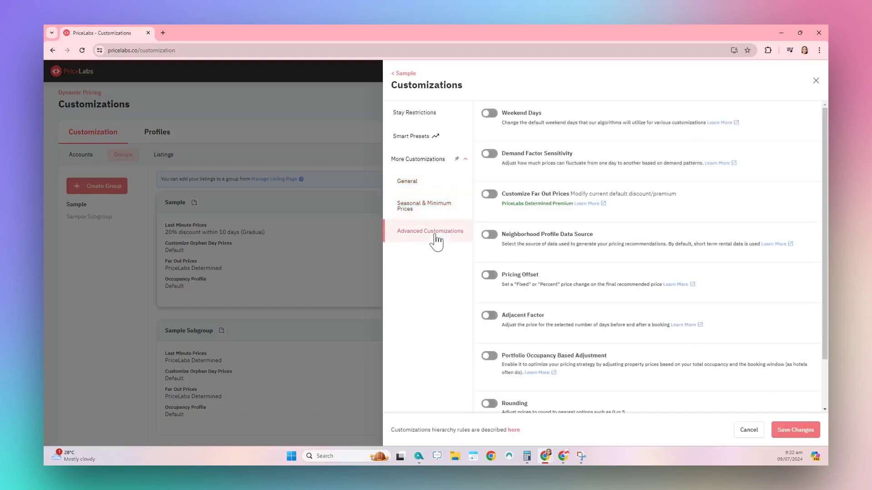
Save the Sample group's changes and show the listings assigned to Sample
click(794, 431)
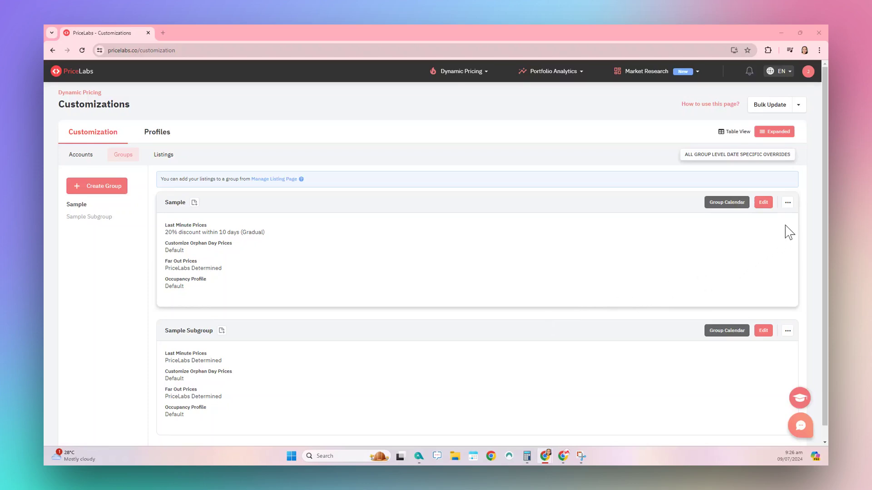
click(788, 208)
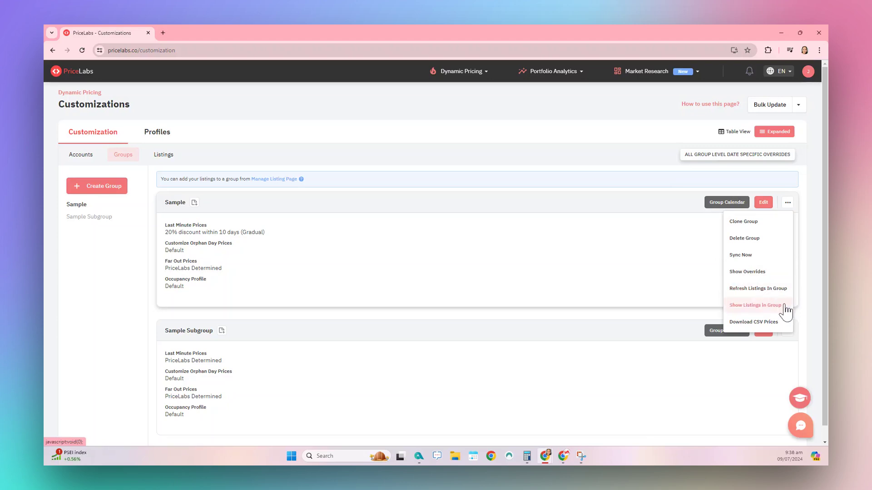
click(784, 306)
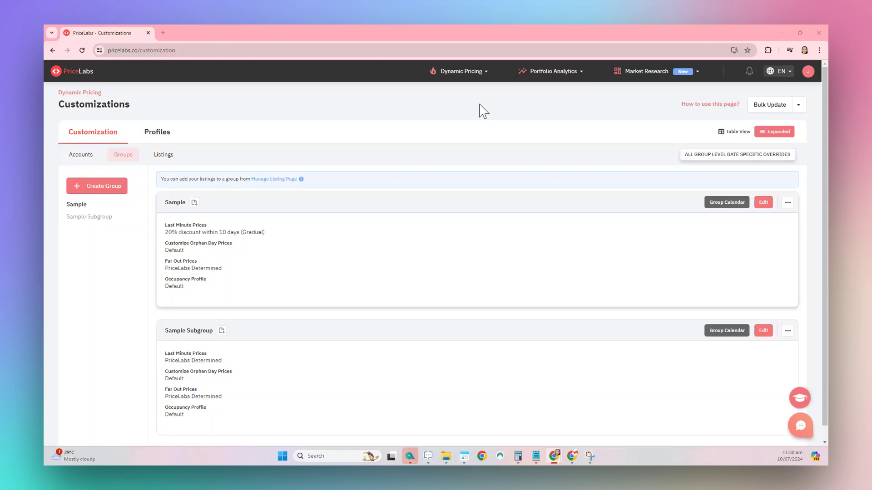
In Manage Listings, review the Mapped, Combined and Unmapped tabs and PL Townhouse's group options
click(486, 76)
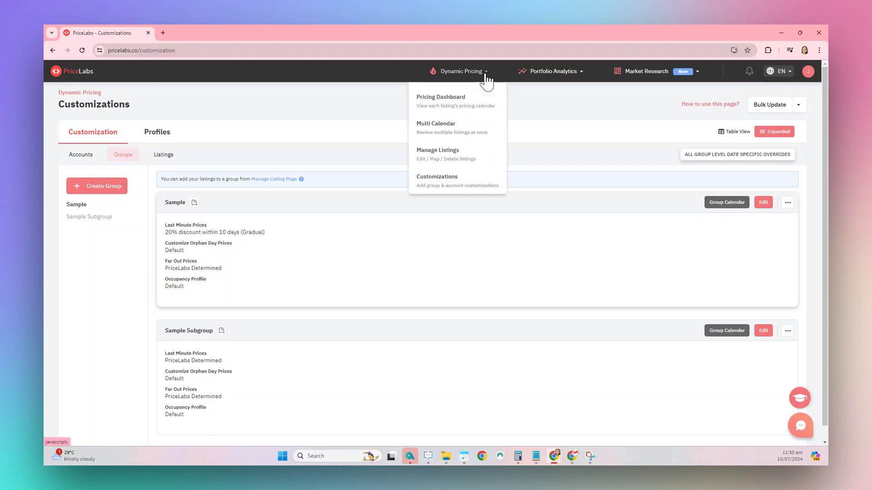
click(472, 162)
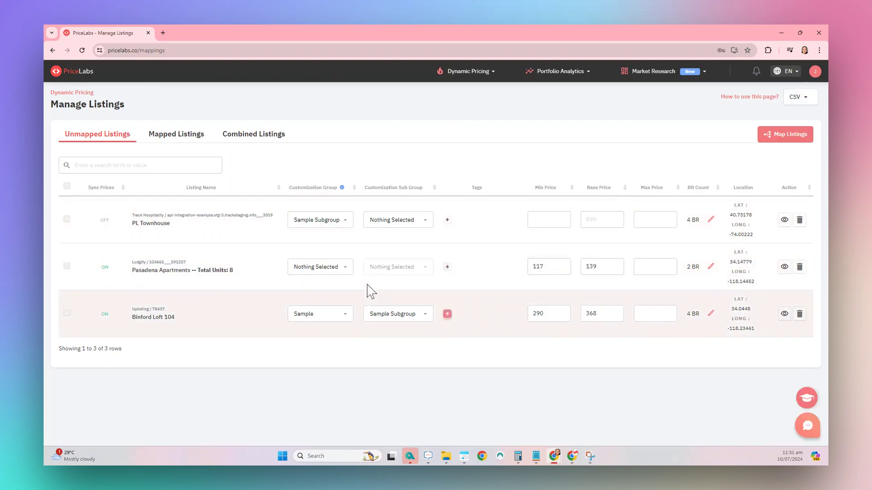
click(177, 144)
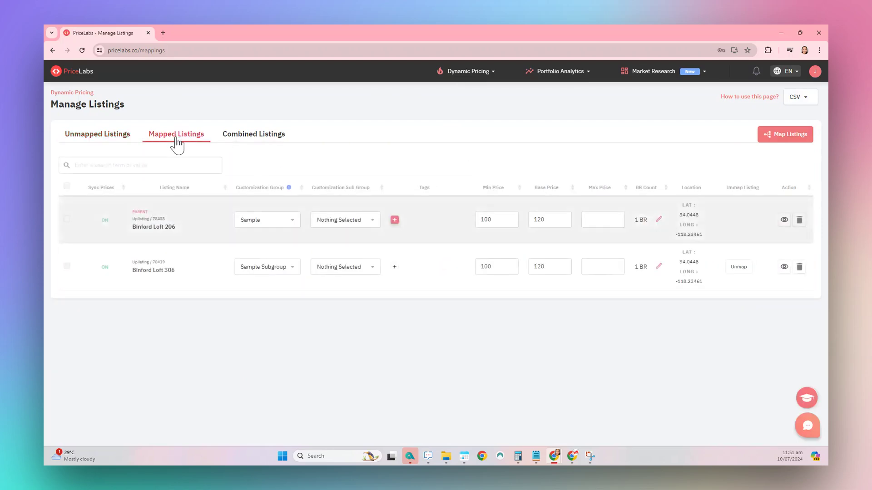
click(253, 145)
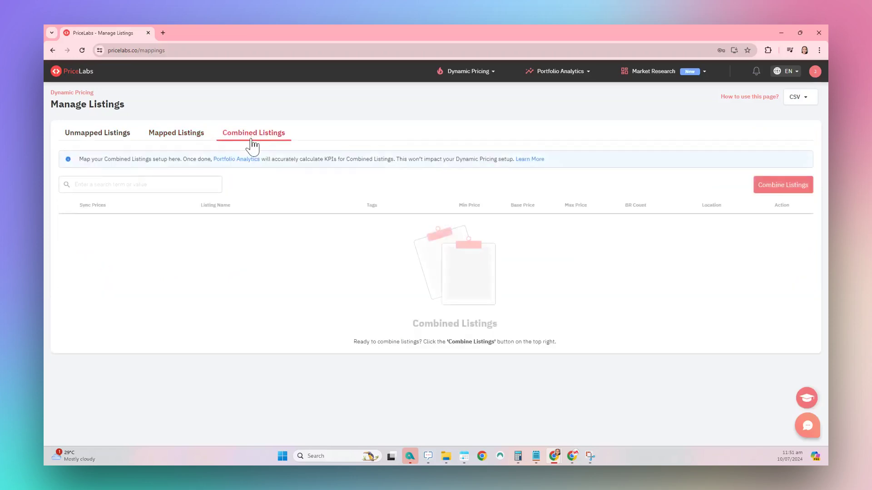
click(96, 139)
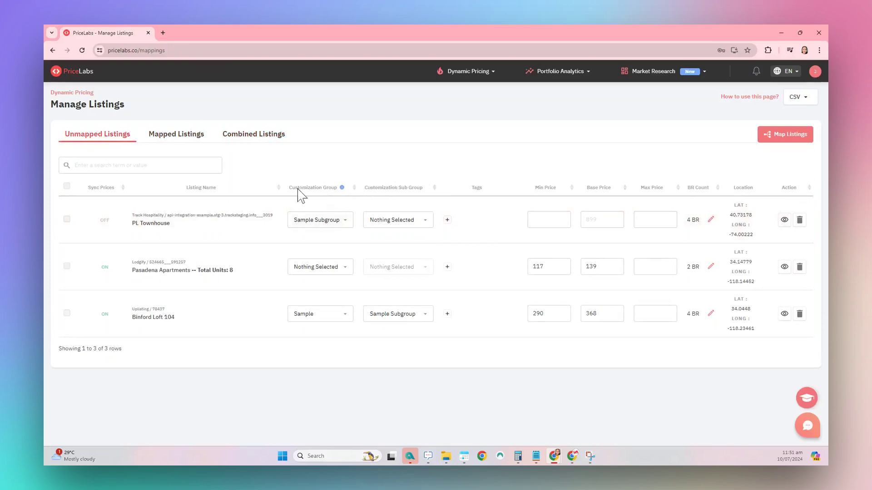
click(343, 222)
From the Pricing Dashboard's Review Prices calendar, set The Nipa Hut's group customization to The Clark Group
click(484, 74)
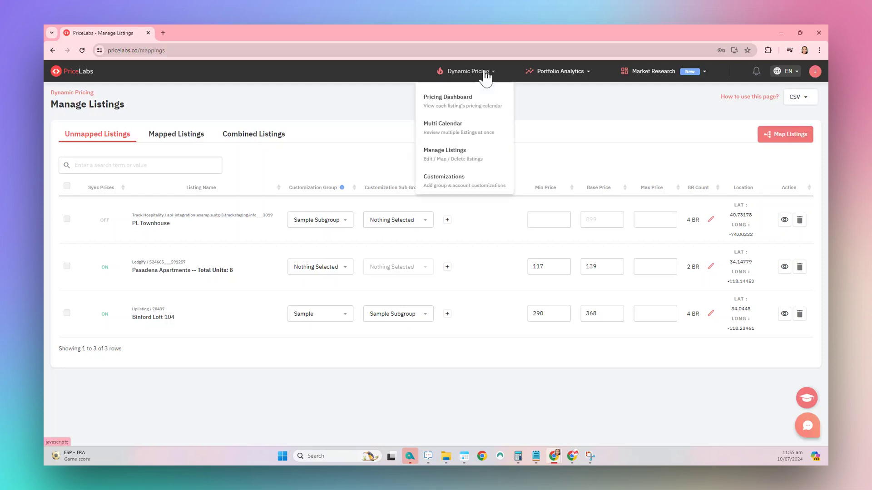
click(468, 99)
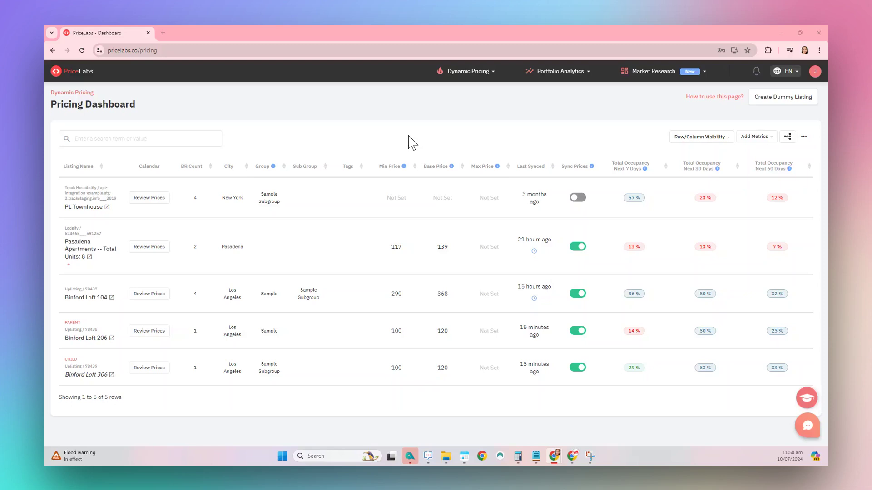
click(148, 247)
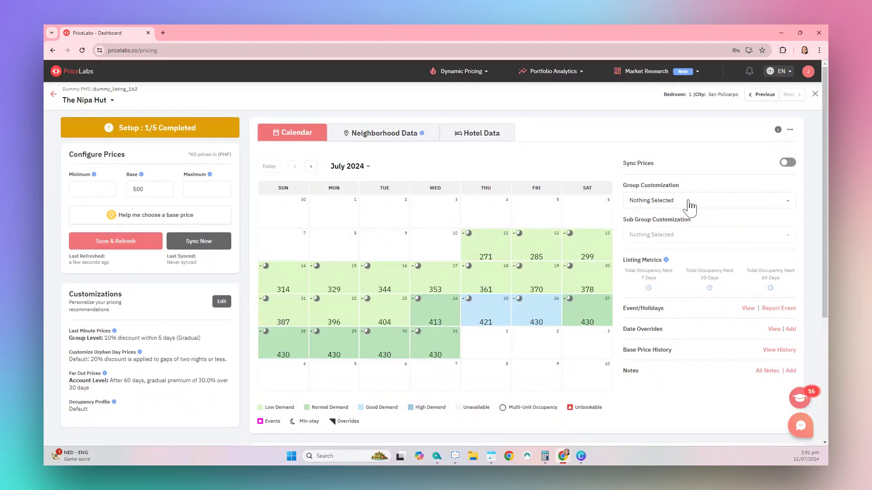
click(690, 200)
click(685, 236)
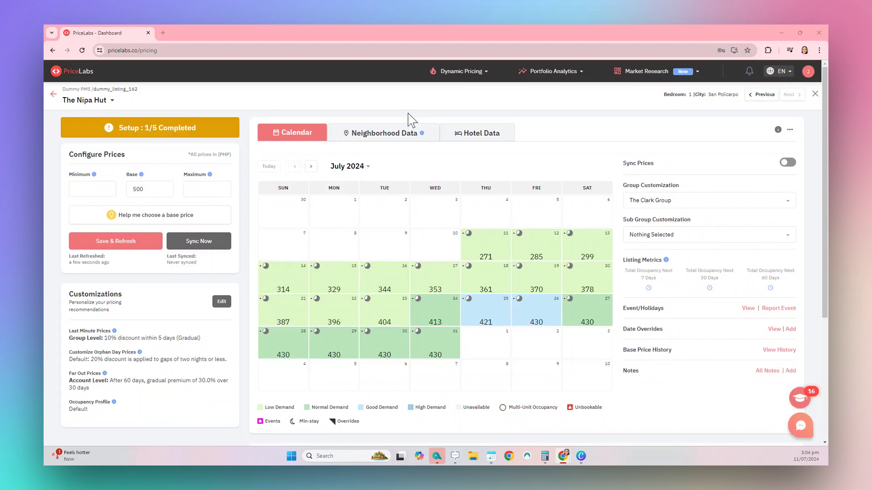
In the Multi Calendar, assign The Red Door in Bacolod to The Clark Group and check The Nipa Hut's group options
click(471, 75)
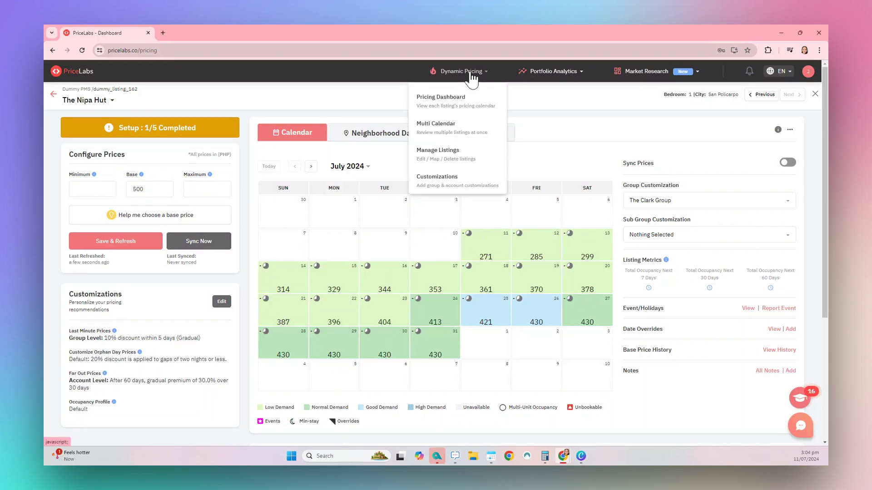
click(428, 132)
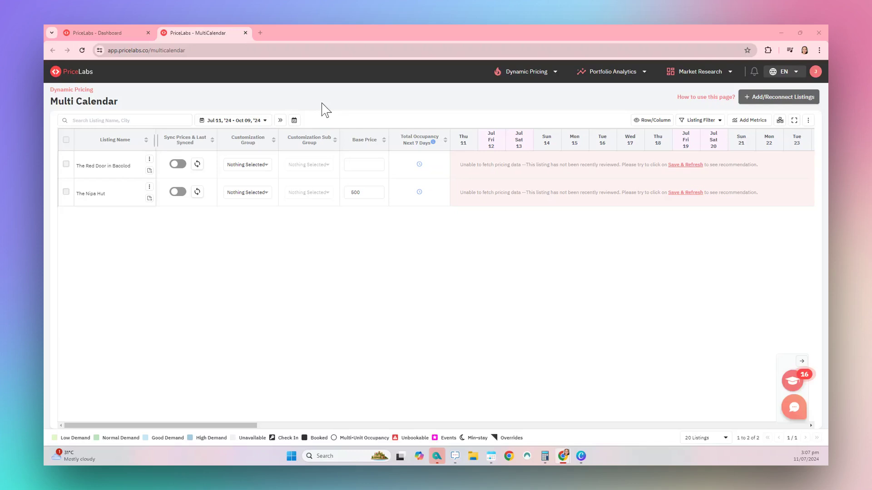
click(253, 165)
click(253, 181)
click(253, 192)
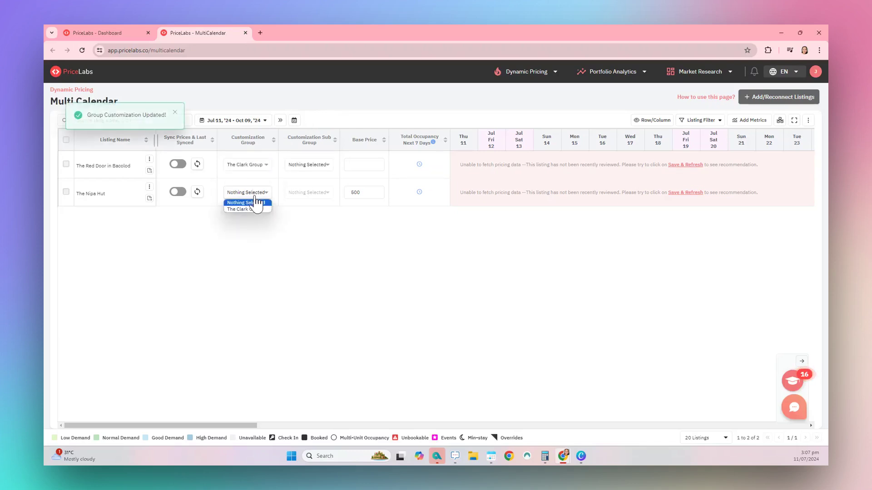